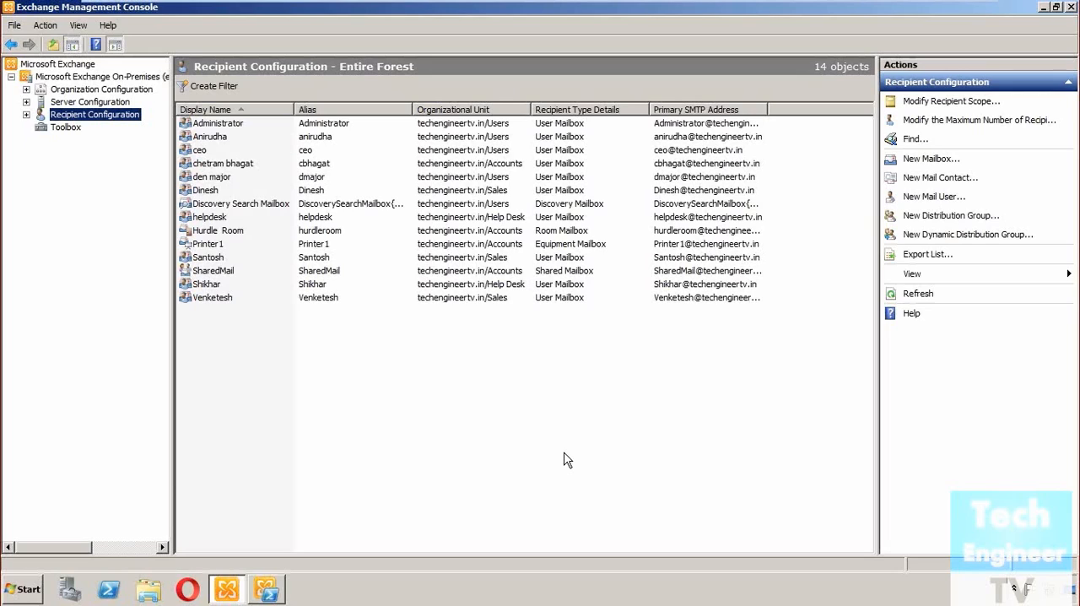
# - Expand Recipient Configuration and display its Mail Contact list
pyautogui.click(567, 459)
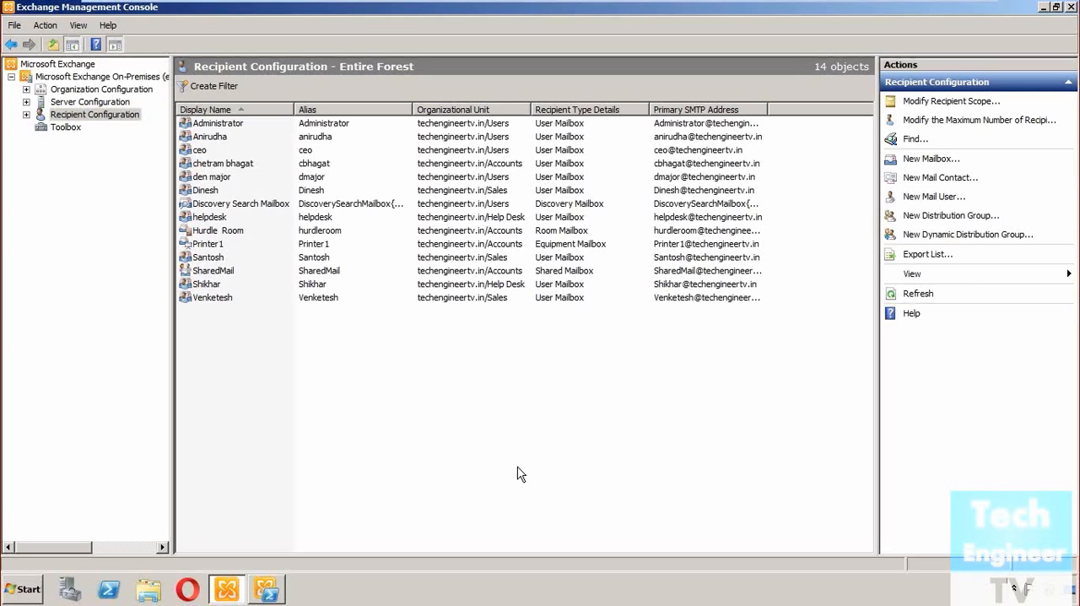
pyautogui.click(26, 115)
pyautogui.click(26, 114)
pyautogui.click(26, 115)
pyautogui.doubleClick(77, 115)
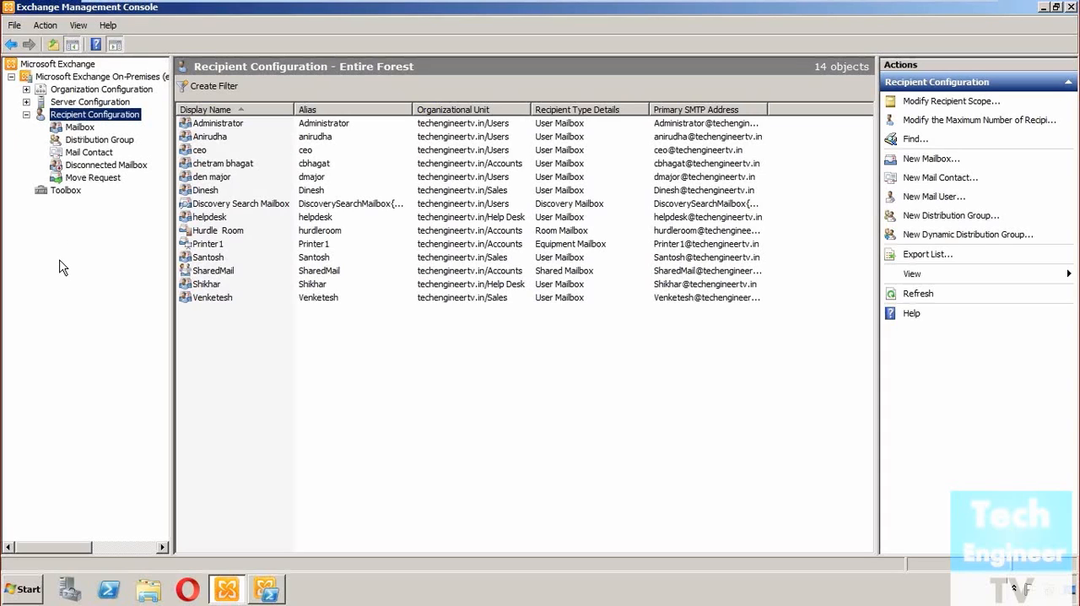
pyautogui.click(91, 153)
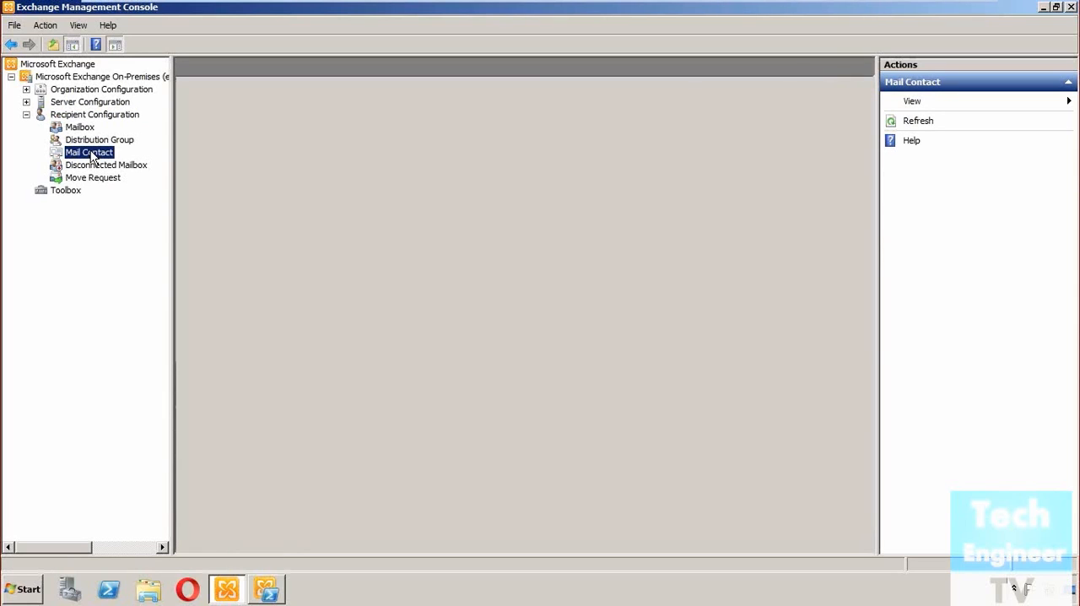
pyautogui.rightClick(93, 157)
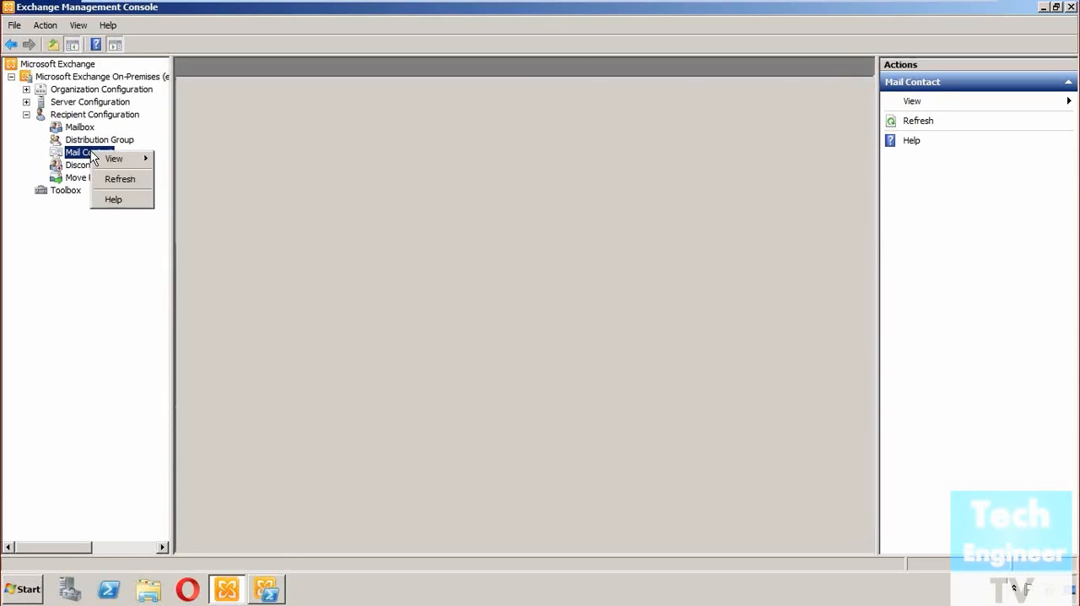
pyautogui.click(72, 247)
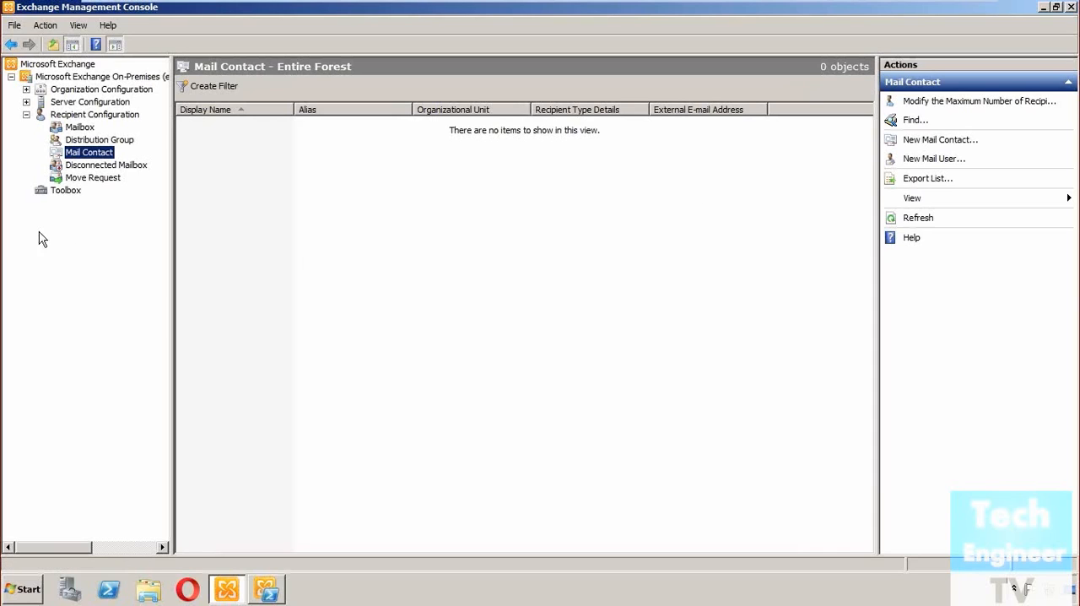
# - Start creating a mail contact for a new contact and proceed to its contact information
pyautogui.rightClick(98, 161)
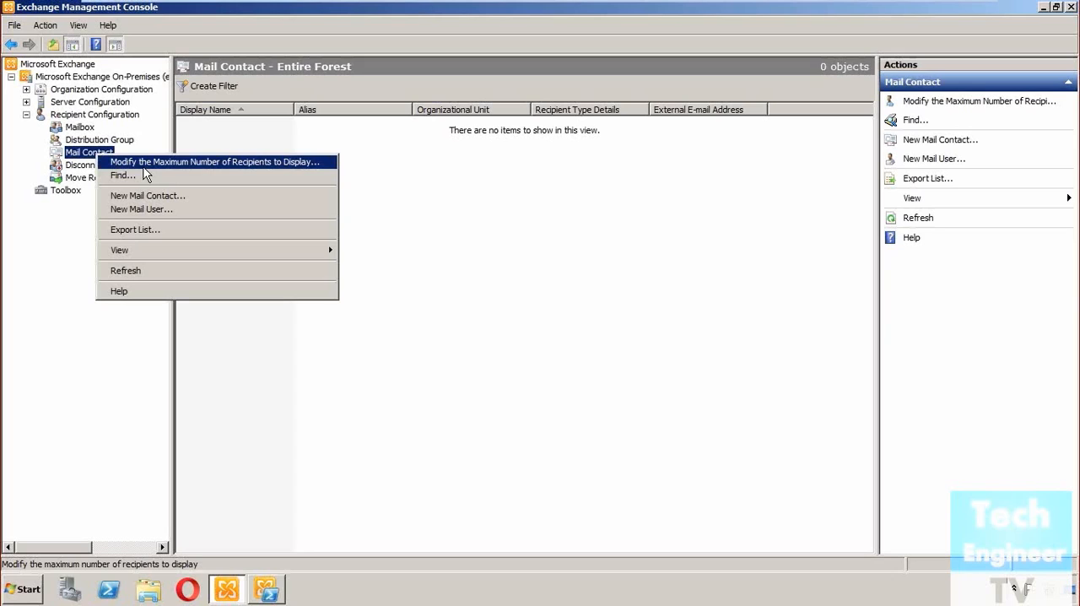
pyautogui.click(154, 195)
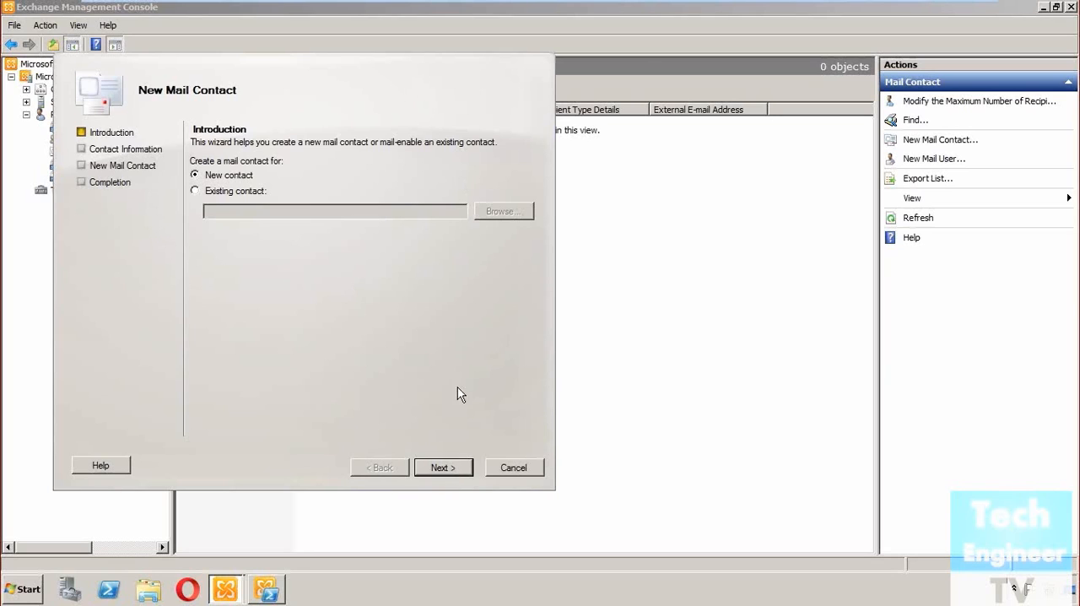
pyautogui.click(463, 471)
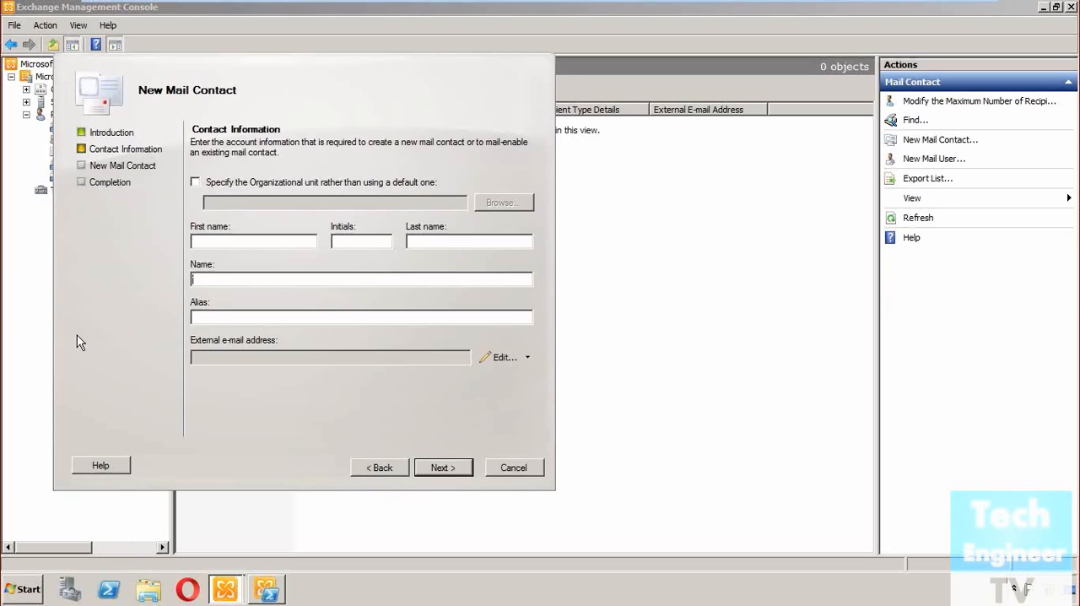
# - Set the contact's alias to the first initial followed directly by the surname
pyautogui.press('Tab')
# - Add the contact's external e-mail address as an SMTP address
pyautogui.click(224, 359)
pyautogui.click(501, 360)
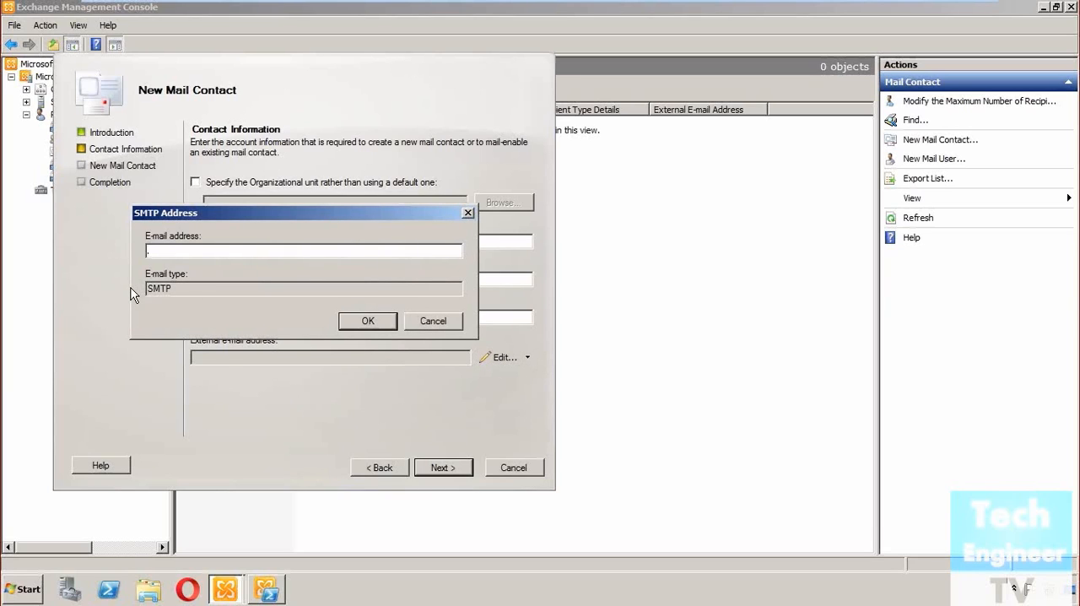
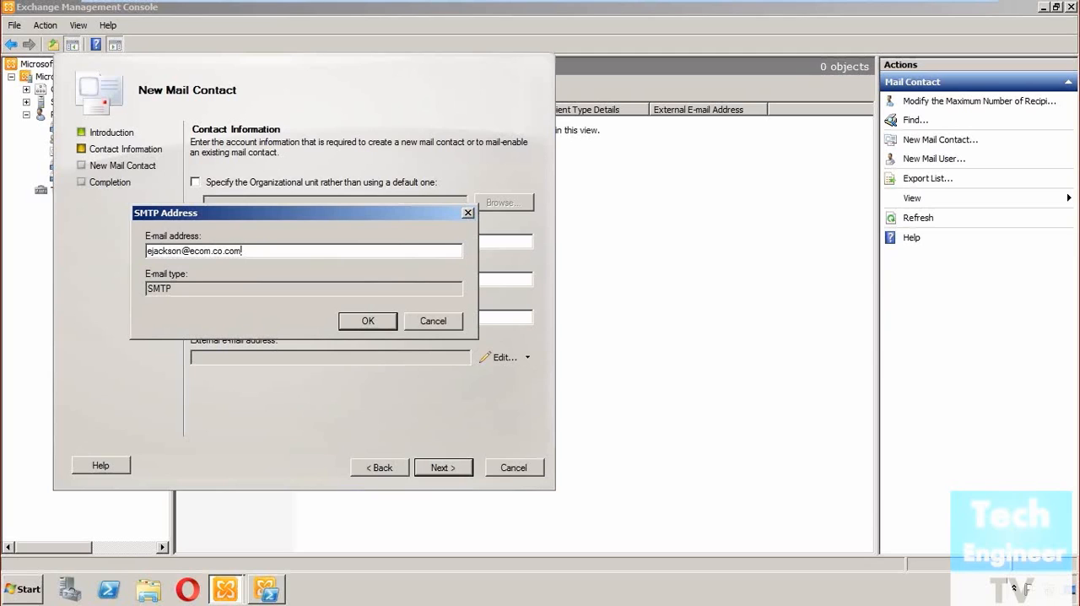
pyautogui.click(368, 321)
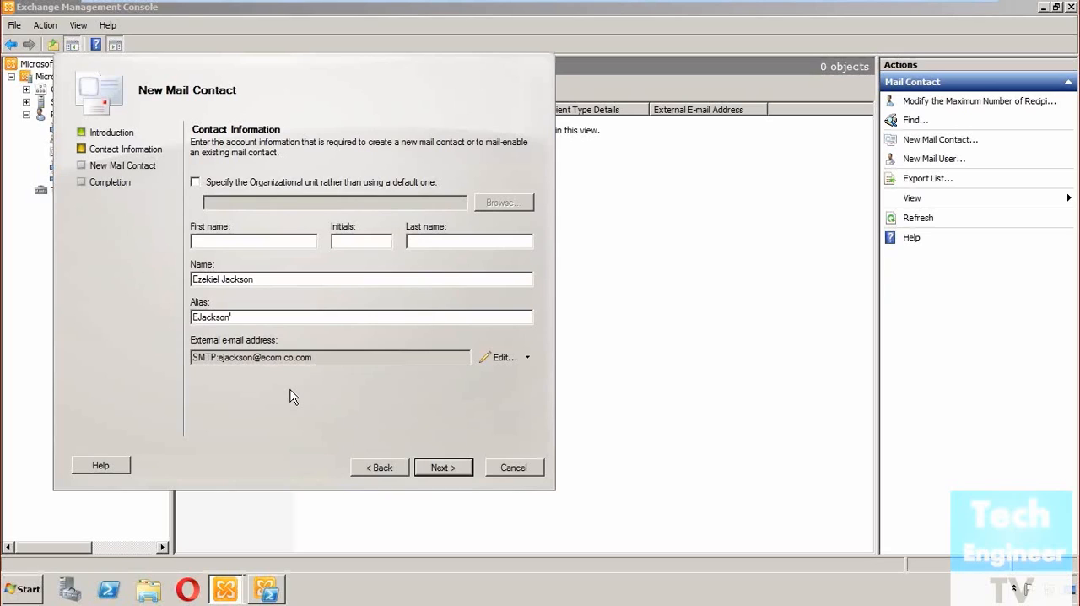
# - Create the mail contact with the entered settings and finish the wizard
pyautogui.click(442, 468)
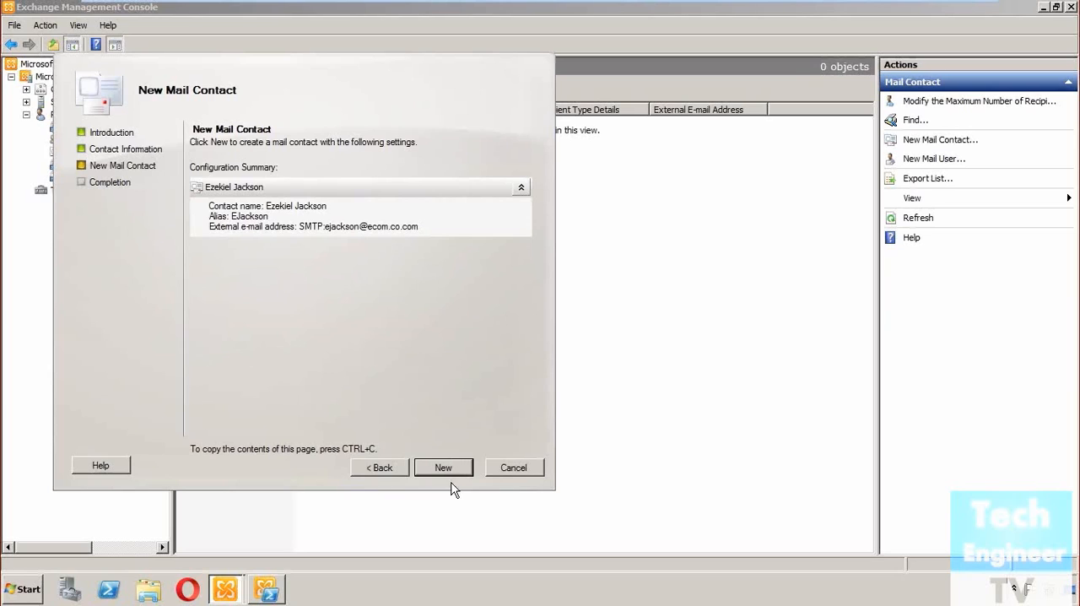
pyautogui.click(452, 470)
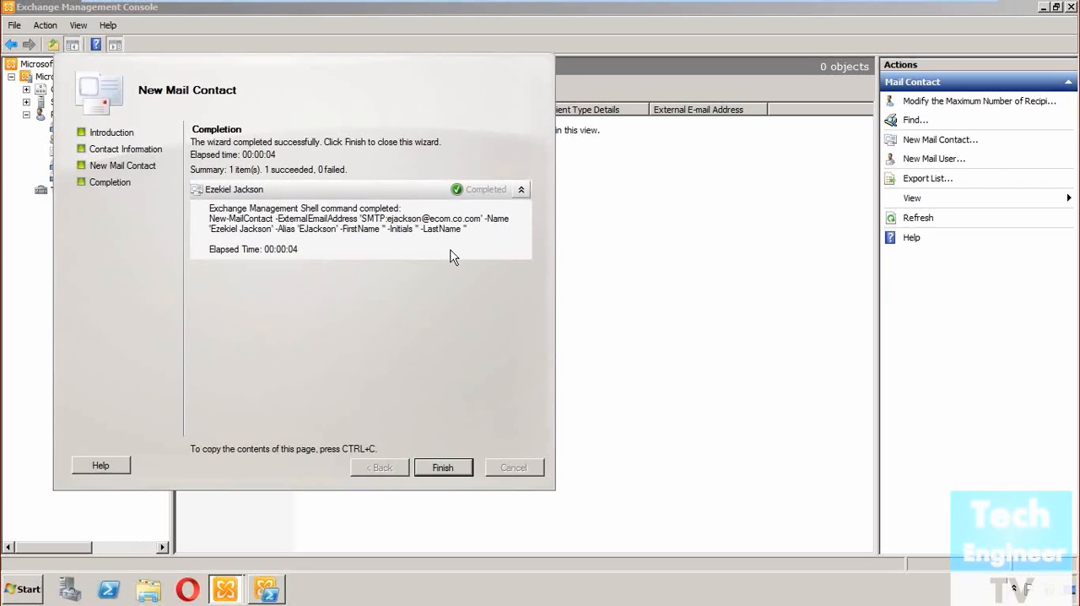
pyautogui.click(443, 467)
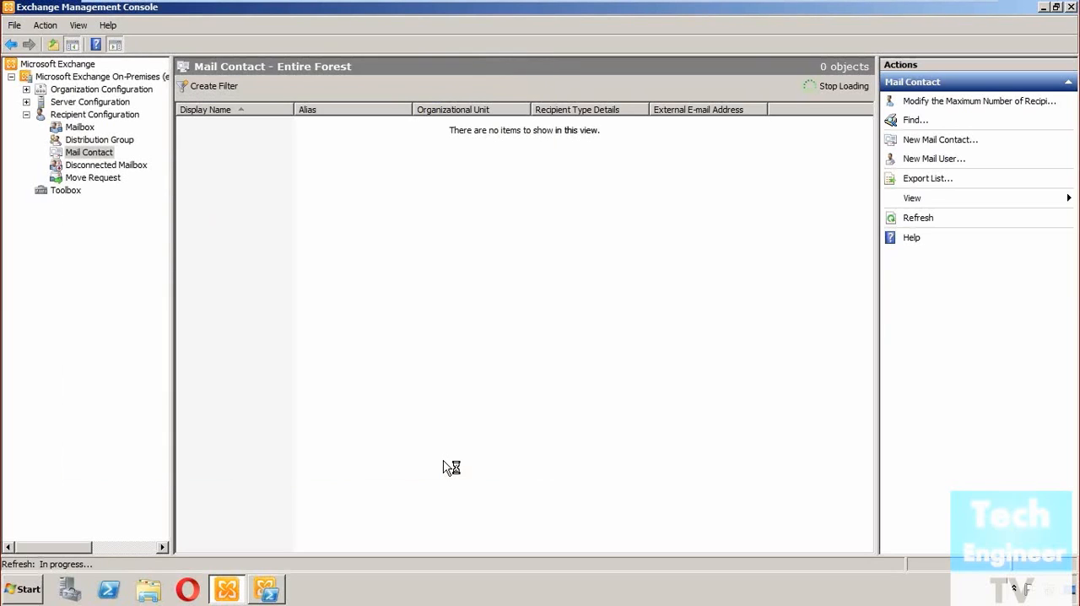
pyautogui.click(392, 464)
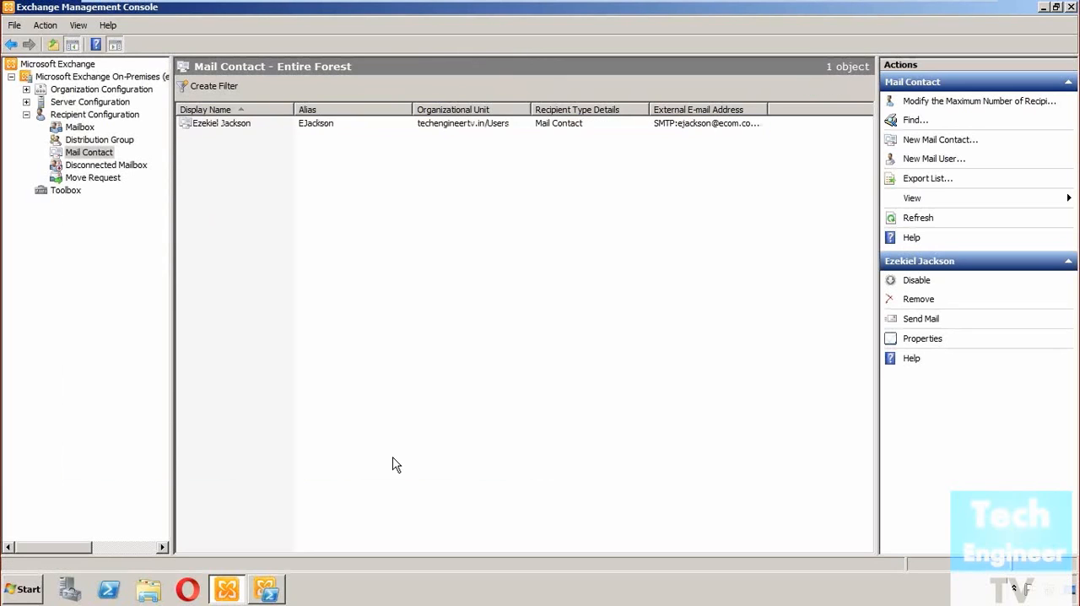